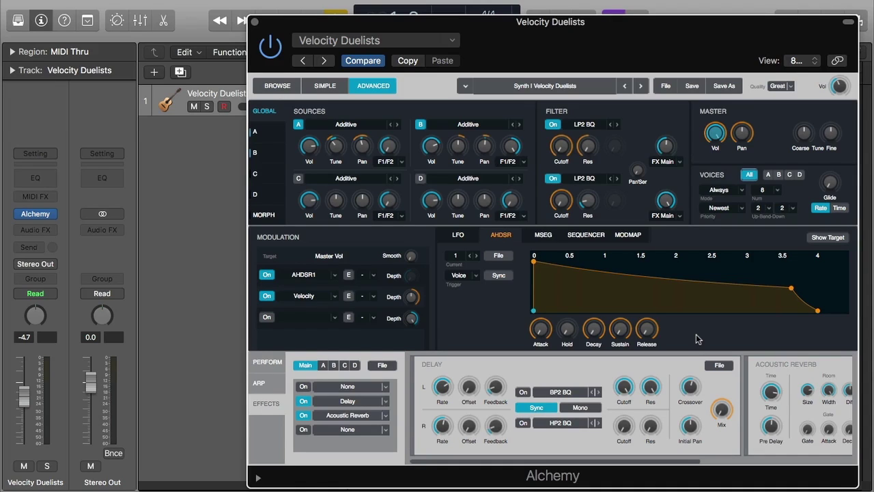
{"action": "left_click", "coordinate": [382, 387]}
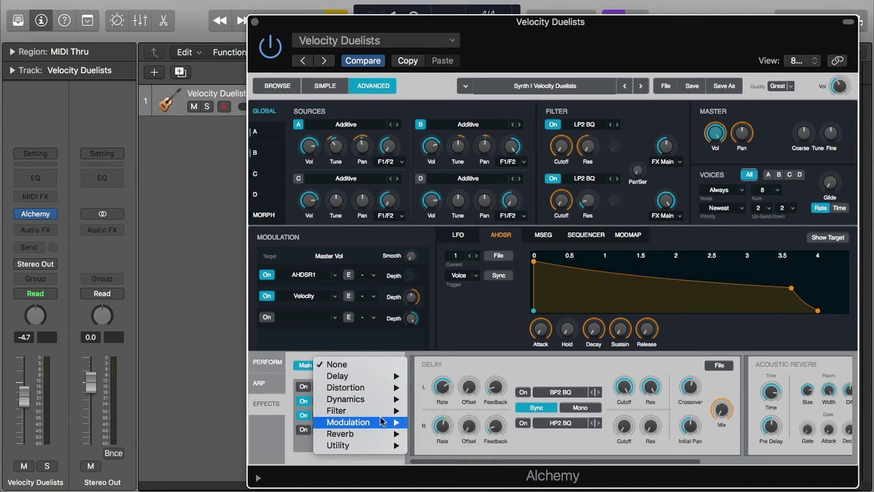
{"action": "mouse_move", "coordinate": [381, 428]}
{"action": "mouse_move", "coordinate": [386, 402]}
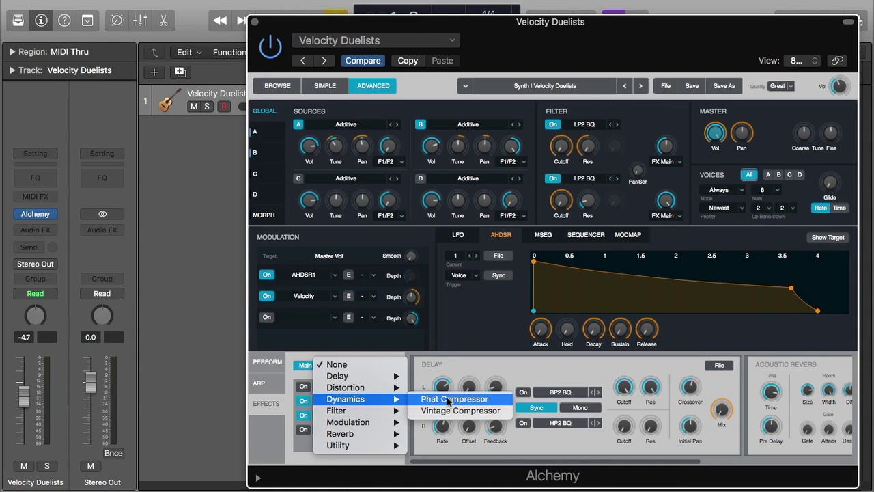
{"action": "left_click", "coordinate": [487, 364]}
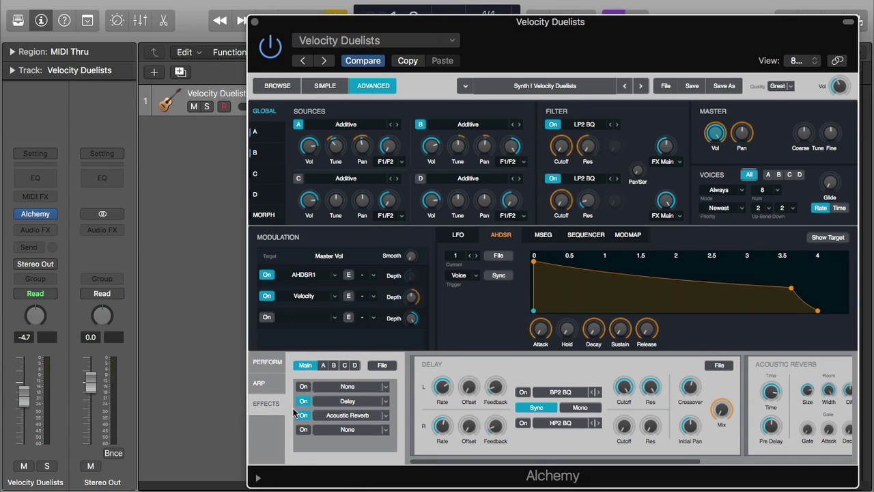
Step: Load the Amp utility effect into the first empty slot of the main effects rack
{"action": "left_click", "coordinate": [384, 389]}
{"action": "mouse_move", "coordinate": [385, 402]}
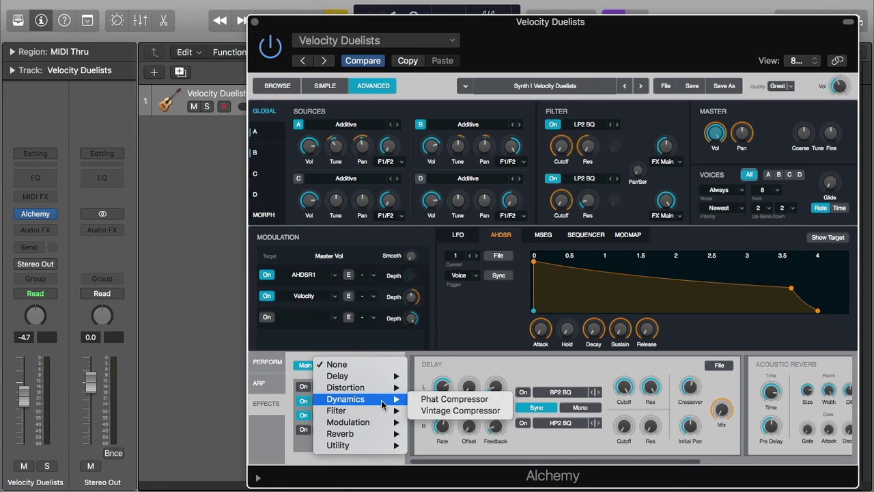
{"action": "mouse_move", "coordinate": [385, 445]}
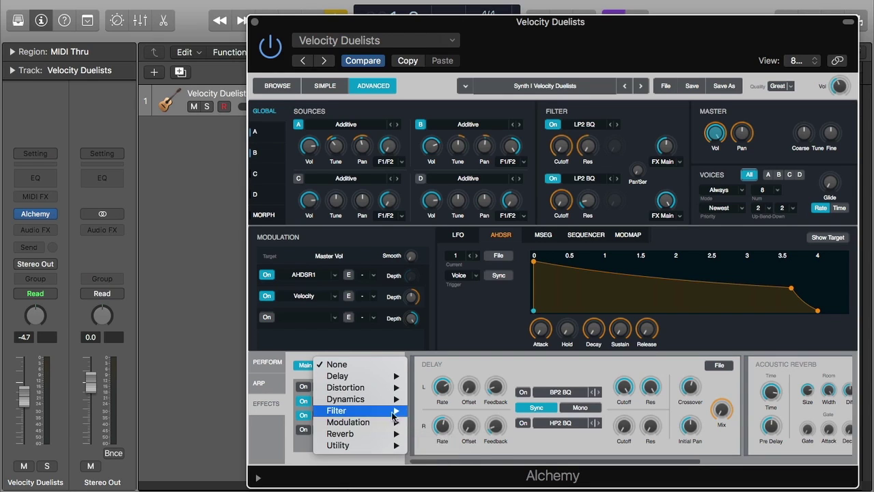
{"action": "mouse_move", "coordinate": [383, 403]}
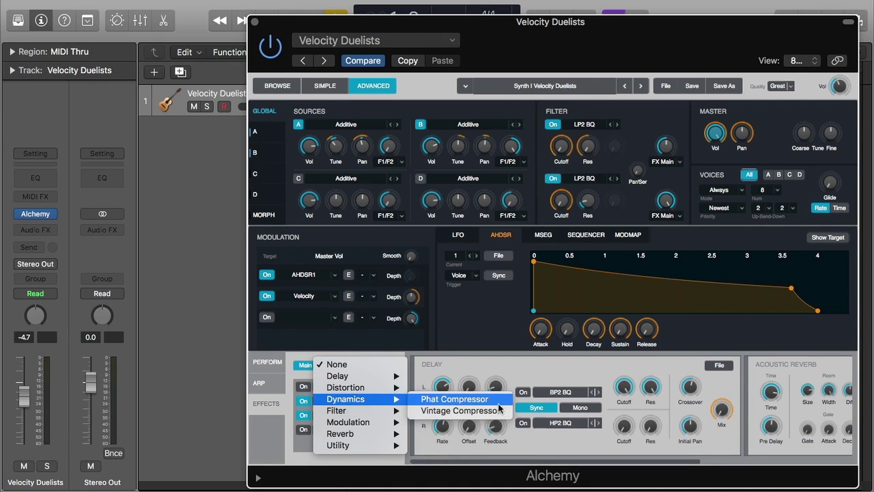
{"action": "mouse_move", "coordinate": [393, 447]}
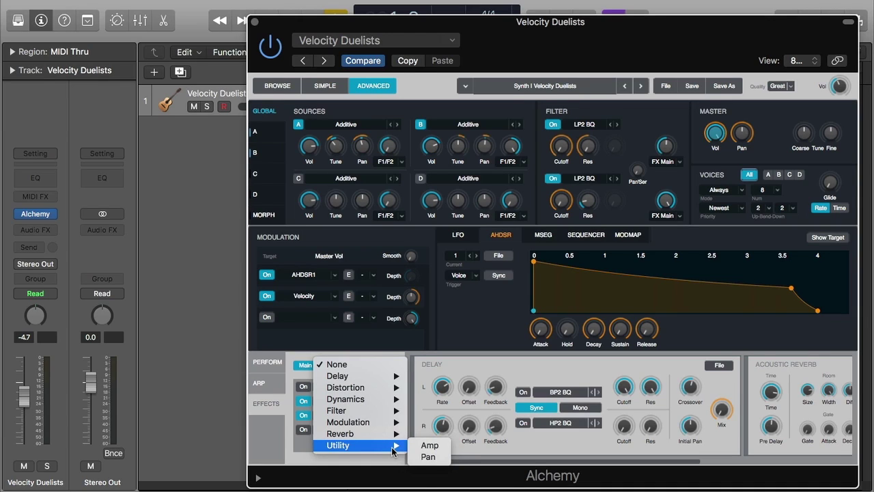
{"action": "left_click", "coordinate": [430, 445]}
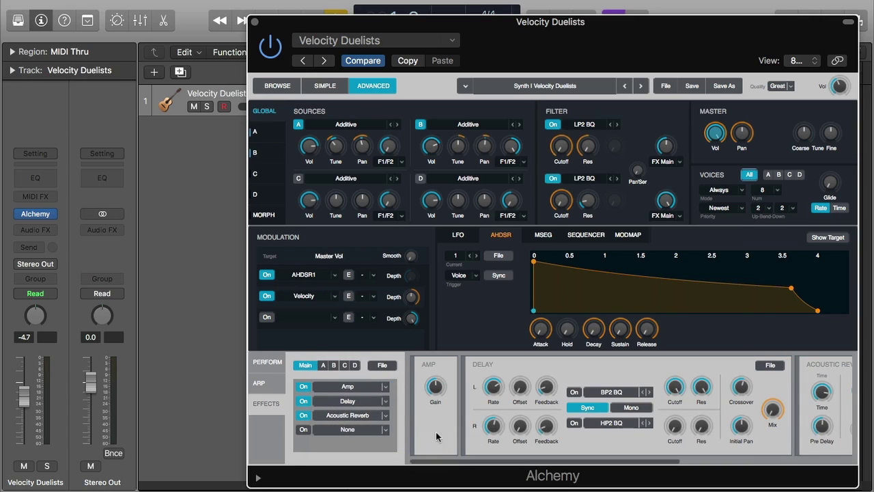
Step: Sweep the Amp effect's Gain up and down and return it to its starting level
{"action": "mouse_move", "coordinate": [437, 390]}
{"action": "left_click", "coordinate": [435, 391]}
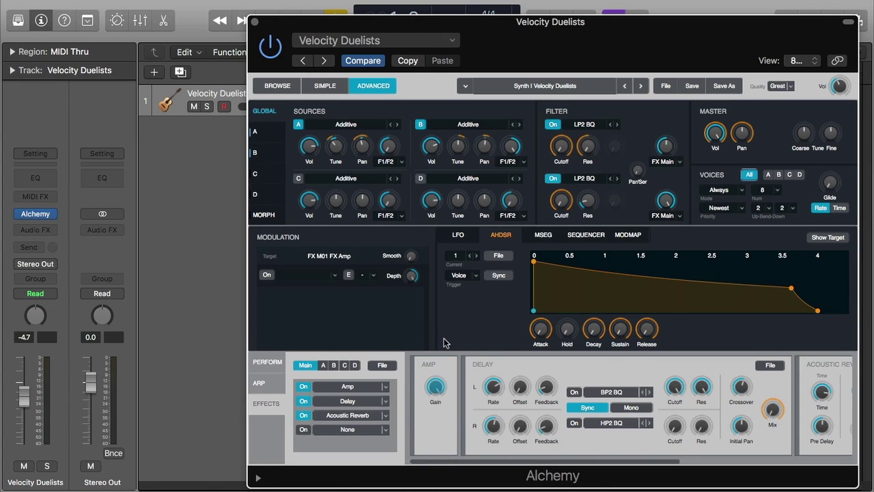
{"action": "left_click_drag", "start_coordinate": [443, 336], "coordinate": [445, 403]}
{"action": "left_click_drag", "start_coordinate": [446, 393], "coordinate": [446, 394]}
{"action": "left_click_drag", "start_coordinate": [434, 386], "coordinate": [436, 386]}
Step: Remove the Delay and Acoustic Reverb effects from the main effects rack, keeping only the Amp
{"action": "left_click", "coordinate": [386, 387]}
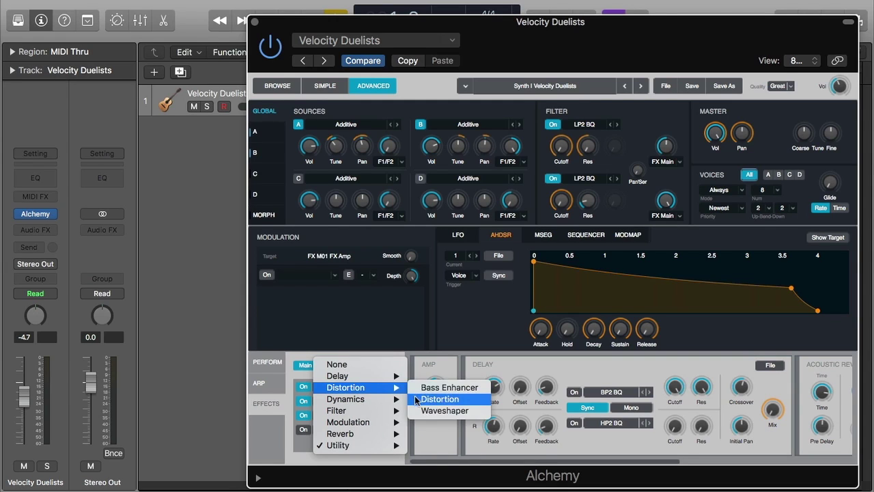
{"action": "left_click", "coordinate": [419, 437]}
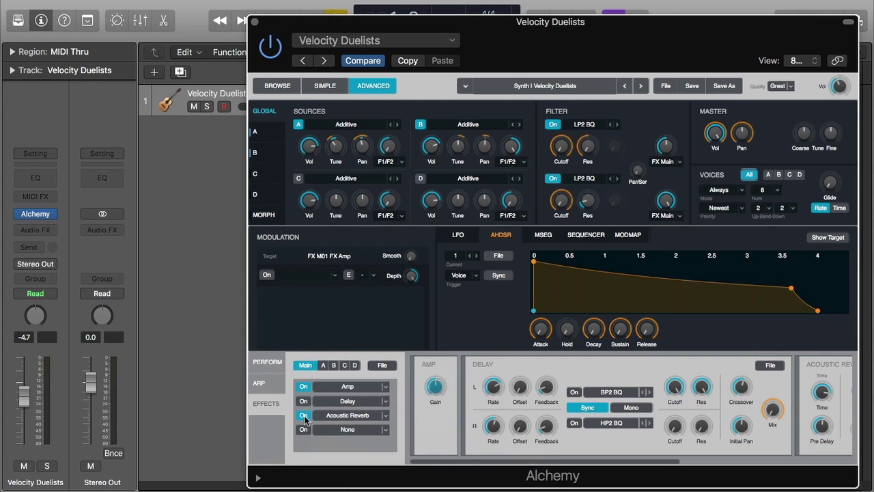
{"action": "left_click", "coordinate": [389, 402]}
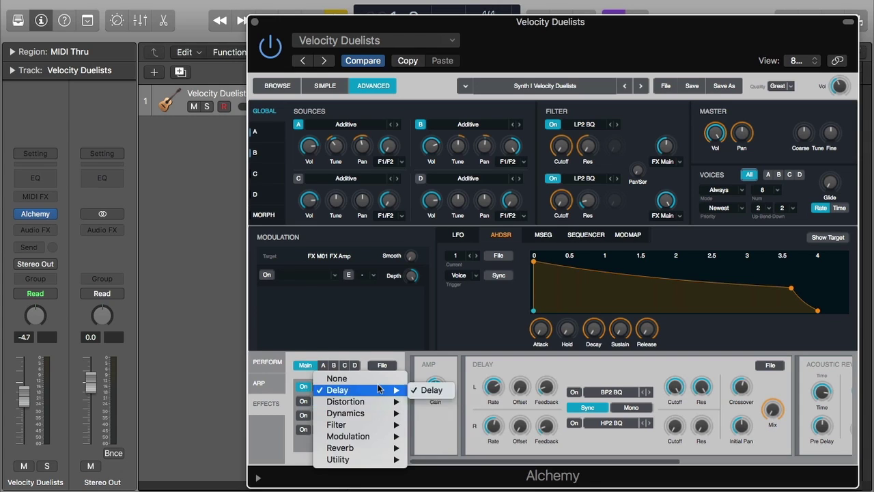
{"action": "left_click", "coordinate": [382, 378]}
{"action": "left_click", "coordinate": [386, 414]}
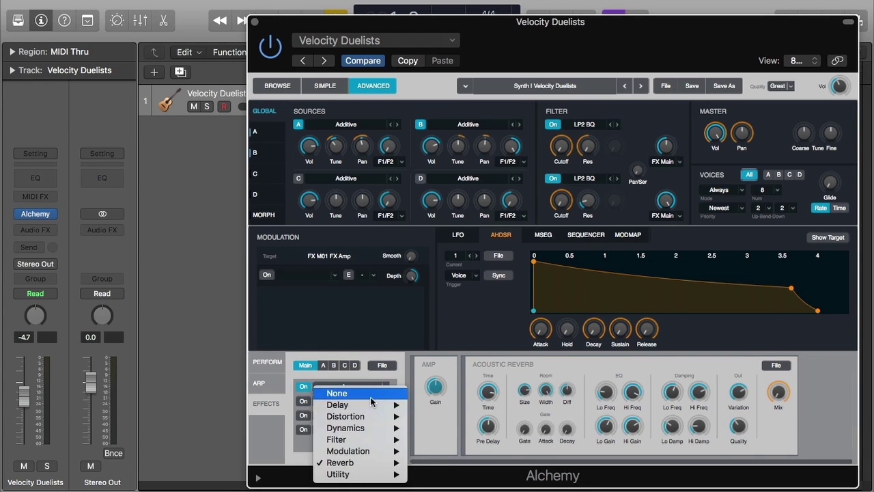
{"action": "left_click", "coordinate": [368, 394]}
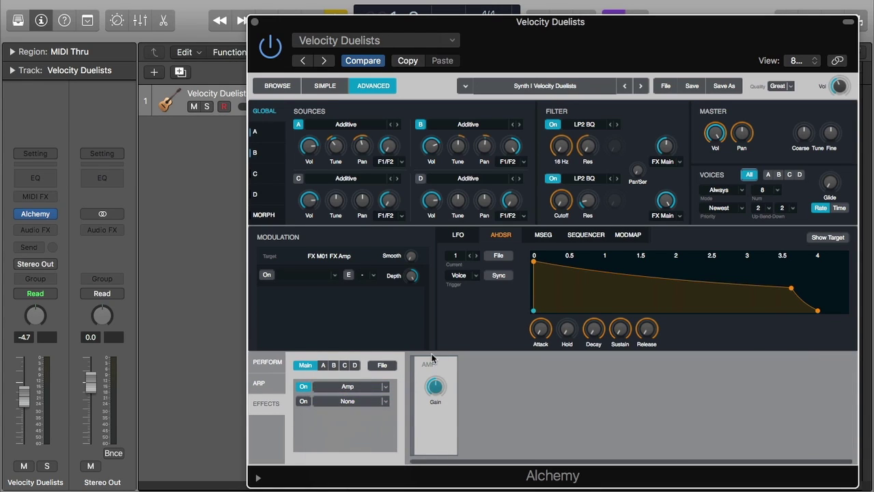
Step: Load the Pan utility effect into the second slot and show the Amp and Panner modules side by side
{"action": "left_click", "coordinate": [387, 401]}
{"action": "mouse_move", "coordinate": [375, 453]}
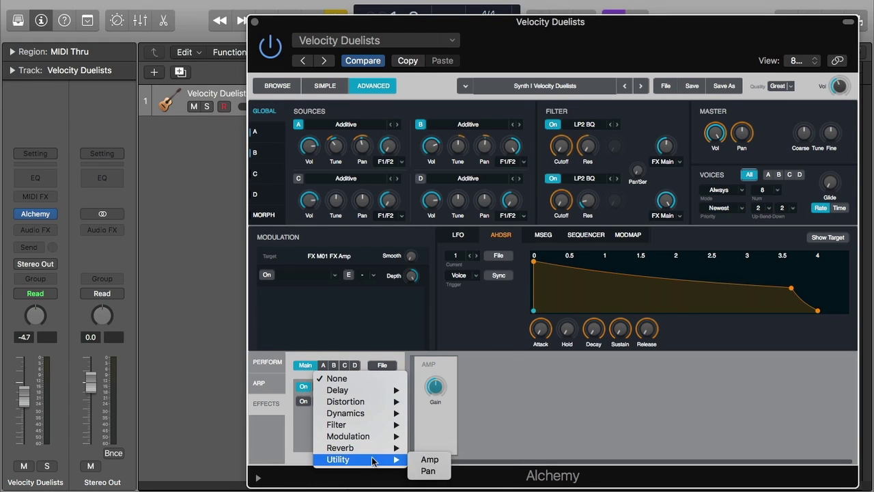
{"action": "left_click", "coordinate": [429, 472]}
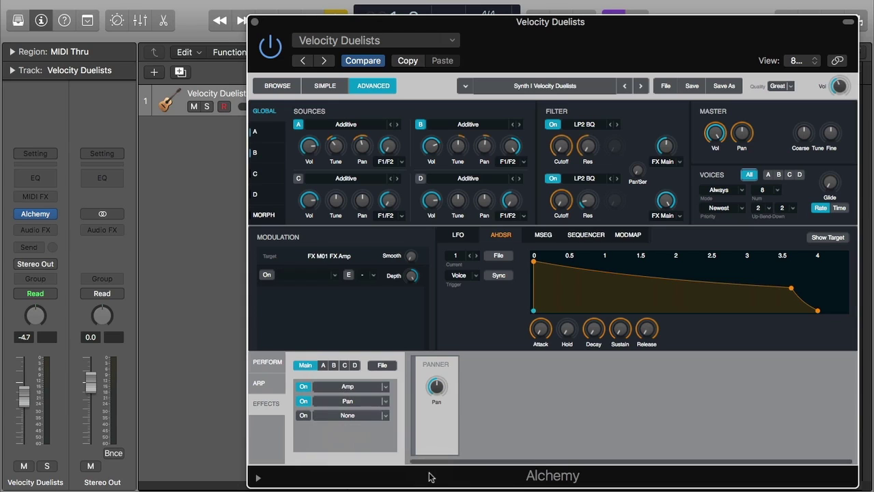
{"action": "left_click", "coordinate": [360, 388]}
{"action": "left_click", "coordinate": [359, 401]}
{"action": "left_click", "coordinate": [358, 387]}
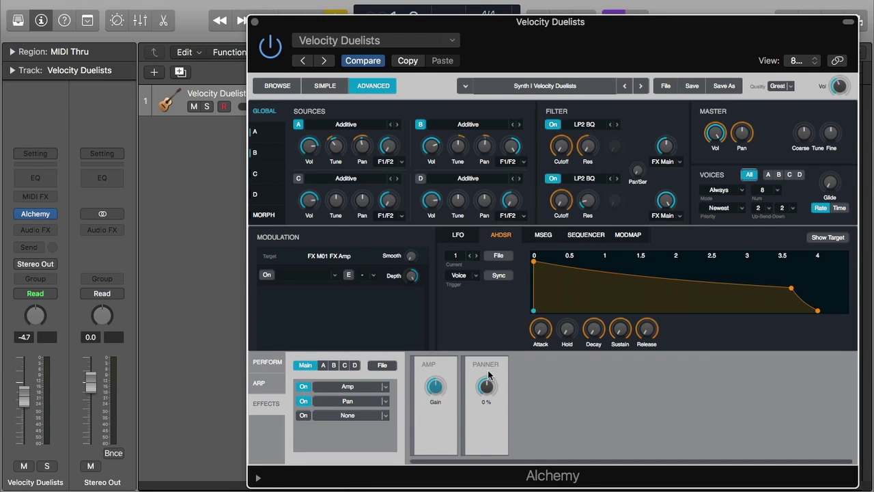
Step: Bring up the Panner, sweep its Pan in both directions and reset it to the default
{"action": "left_click", "coordinate": [346, 402]}
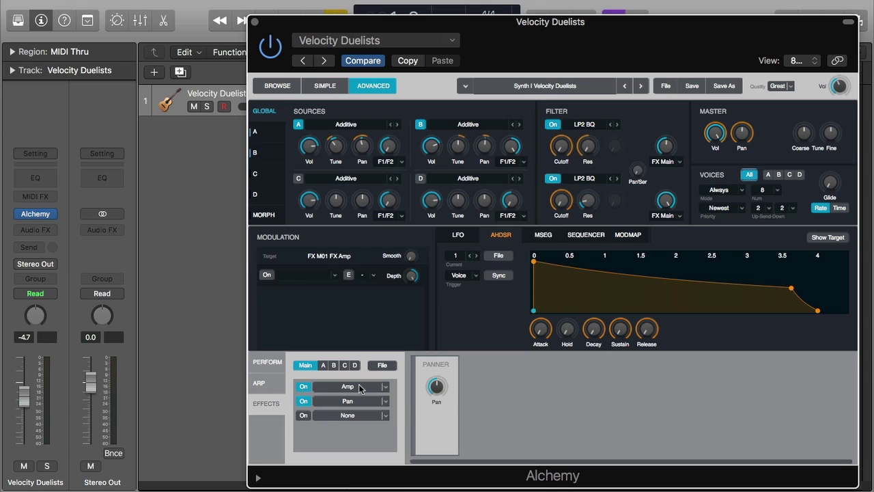
{"action": "mouse_move", "coordinate": [437, 388]}
{"action": "left_click_drag", "start_coordinate": [439, 388], "coordinate": [439, 396]}
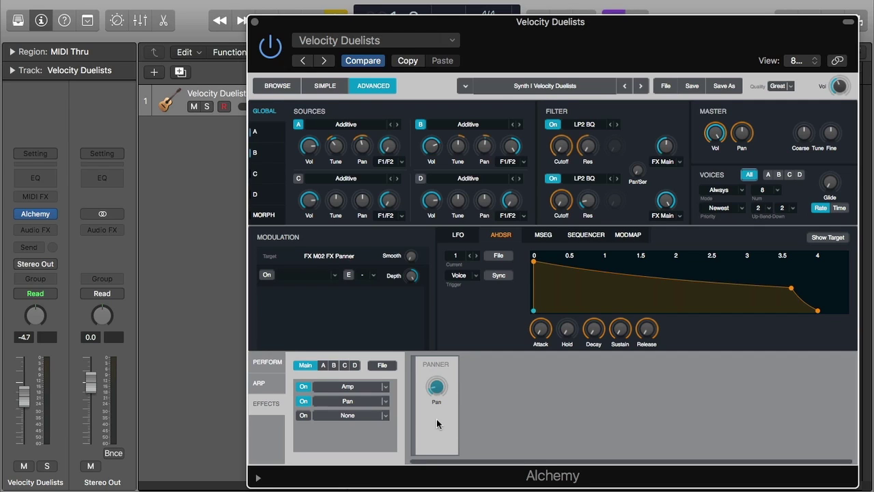
{"action": "left_click_drag", "start_coordinate": [437, 402], "coordinate": [443, 328]}
{"action": "left_click_drag", "start_coordinate": [437, 390], "coordinate": [437, 429]}
{"action": "left_click", "coordinate": [437, 386], "text": "alt"}
Step: Load the Phat Compressor dynamics effect into the third slot of the main rack
{"action": "left_click", "coordinate": [380, 415]}
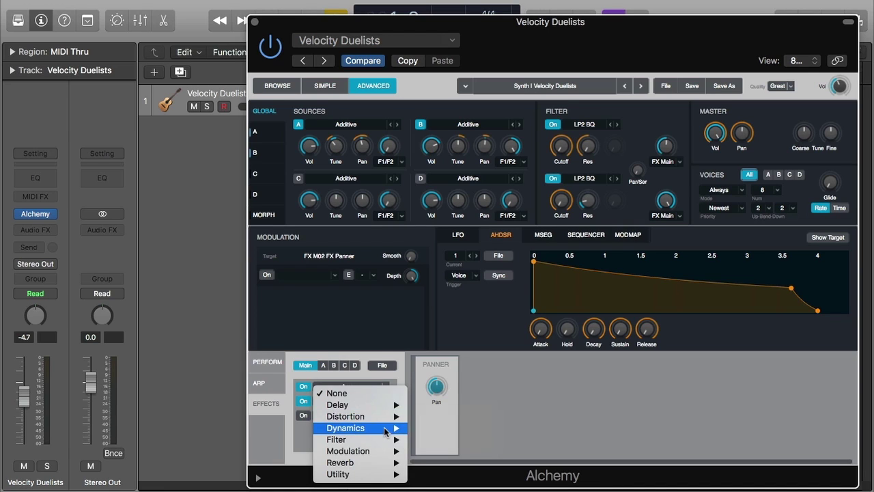
{"action": "mouse_move", "coordinate": [384, 430]}
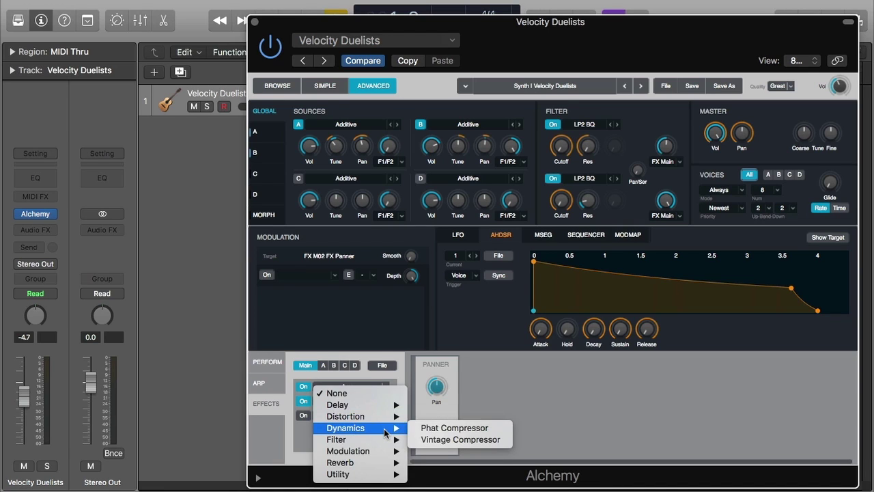
{"action": "left_click", "coordinate": [454, 427]}
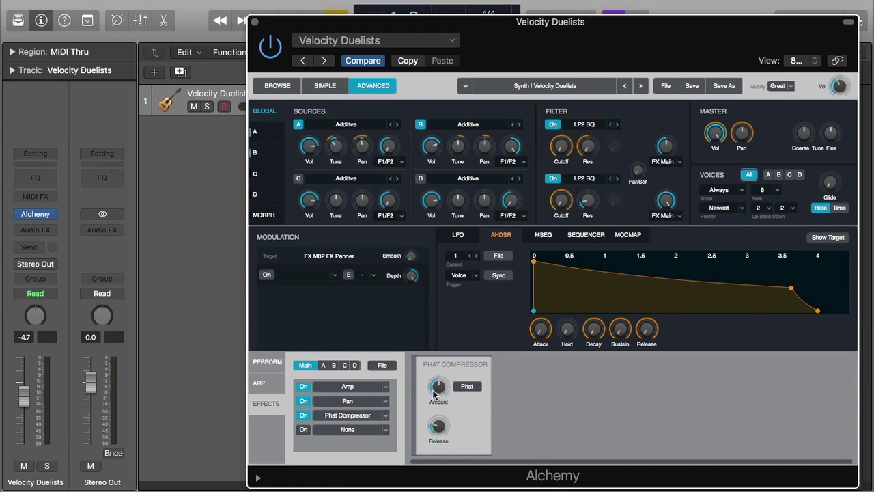
{"action": "mouse_move", "coordinate": [443, 430]}
Step: Load the Vintage Compressor dynamics effect into the fourth slot of the main rack
{"action": "left_click", "coordinate": [386, 428]}
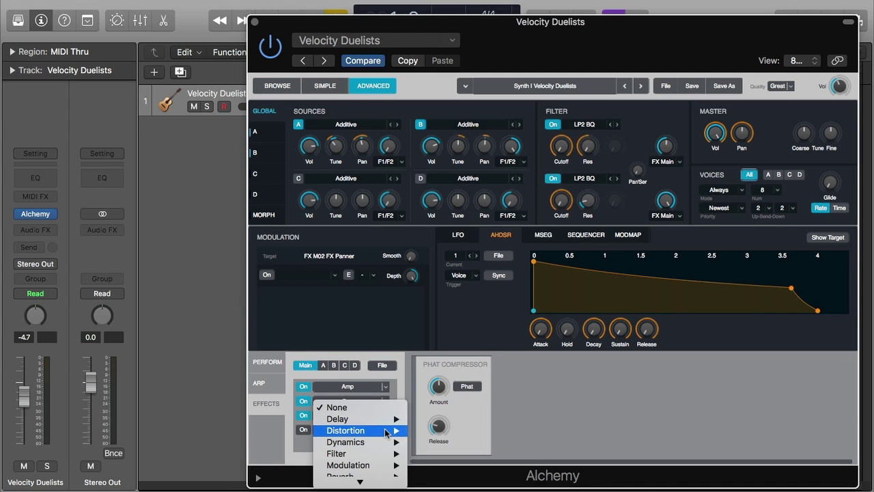
{"action": "mouse_move", "coordinate": [386, 442]}
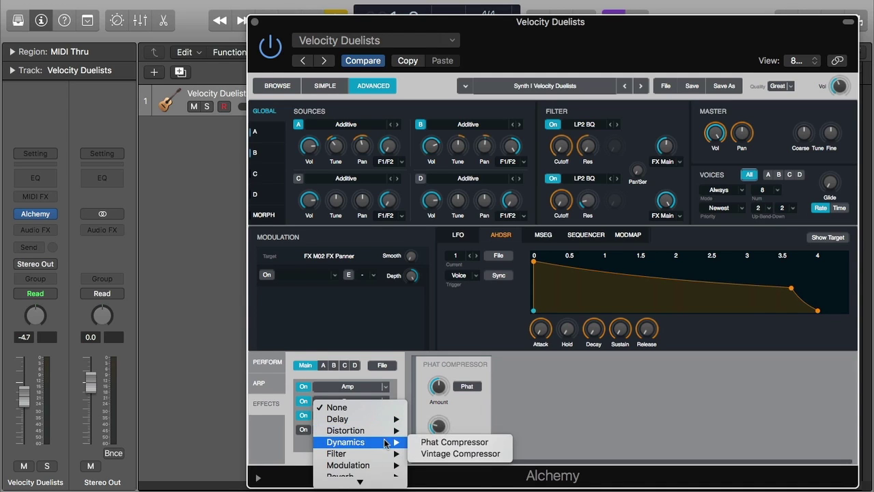
{"action": "left_click", "coordinate": [439, 454]}
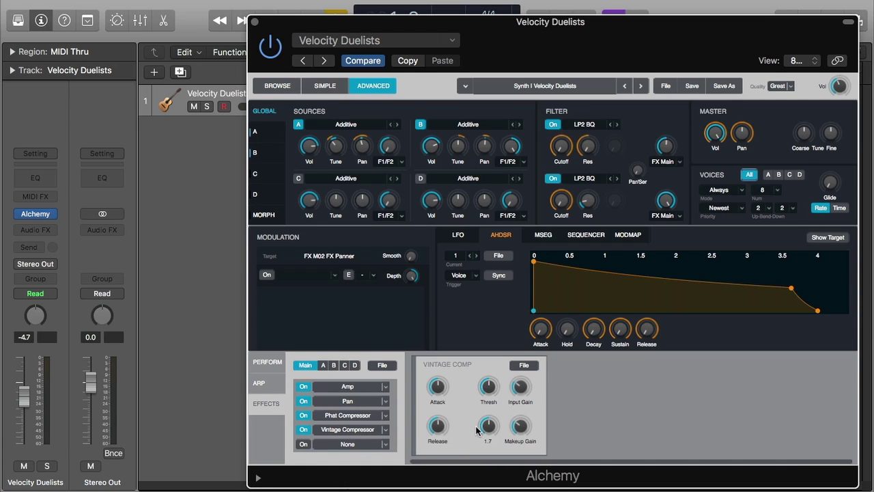
Step: Show both compressors together and examine the Phat option, the Phat Compressor's Amount and Release, and the Vintage Compressor's gain controls
{"action": "left_click", "coordinate": [347, 416]}
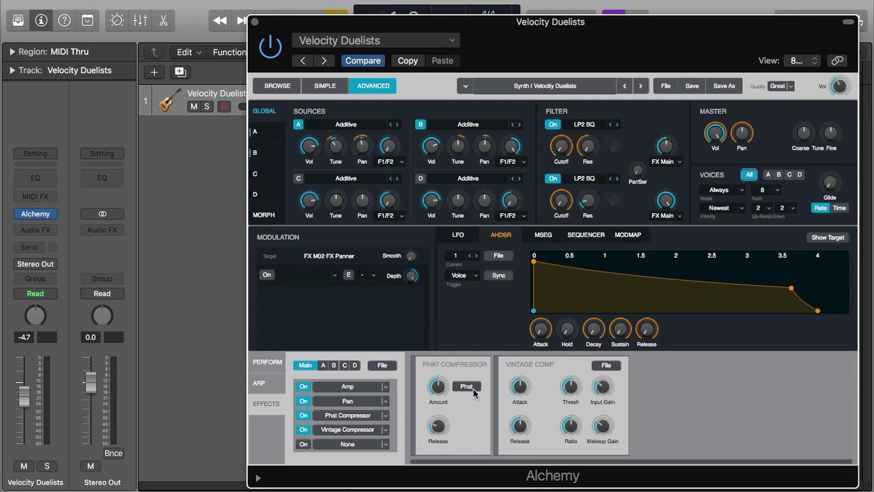
{"action": "left_click", "coordinate": [470, 387]}
{"action": "mouse_move", "coordinate": [435, 431]}
{"action": "mouse_move", "coordinate": [443, 407]}
{"action": "mouse_move", "coordinate": [553, 382]}
{"action": "mouse_move", "coordinate": [601, 387]}
{"action": "mouse_move", "coordinate": [602, 427]}
Step: Look through the Vintage Compressor's file and preset options, and examine its Attack, Release, Threshold, Ratio, Input Gain and Makeup Gain controls
{"action": "left_click", "coordinate": [606, 366]}
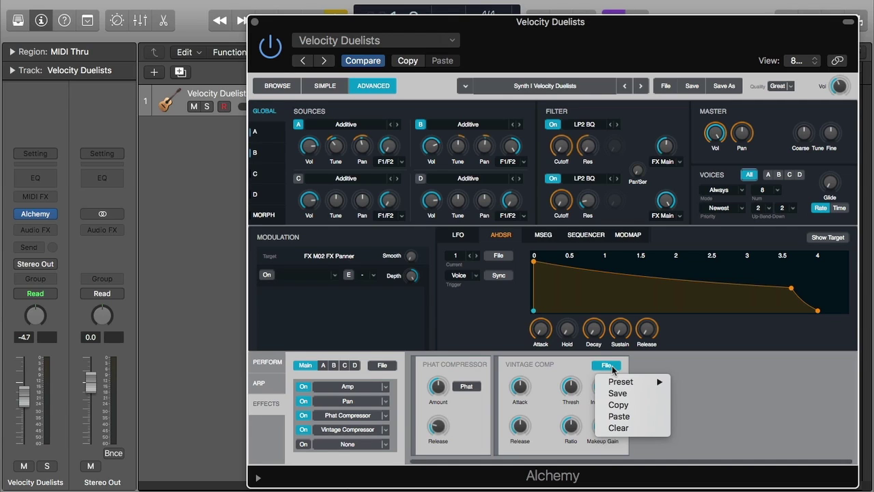
{"action": "mouse_move", "coordinate": [635, 381]}
{"action": "left_click", "coordinate": [536, 440]}
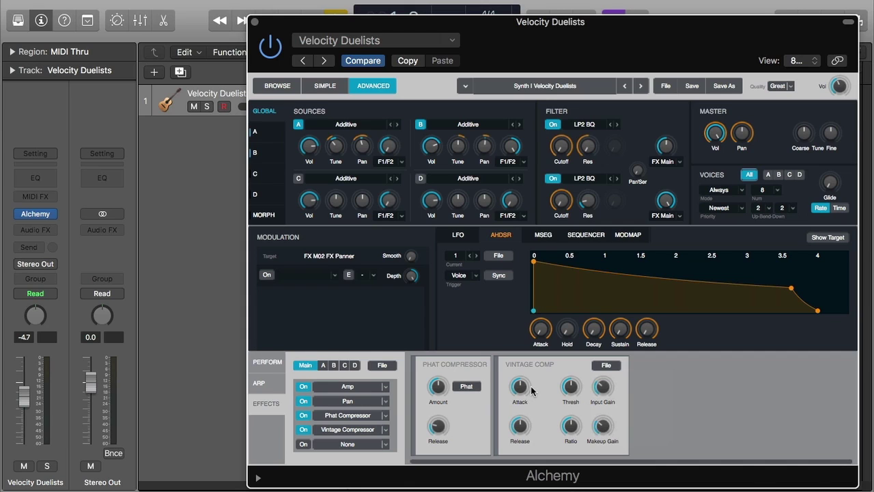
{"action": "mouse_move", "coordinate": [526, 437]}
{"action": "mouse_move", "coordinate": [575, 395]}
{"action": "mouse_move", "coordinate": [573, 426]}
{"action": "mouse_move", "coordinate": [605, 389]}
{"action": "mouse_move", "coordinate": [602, 433]}
{"action": "mouse_move", "coordinate": [509, 399]}
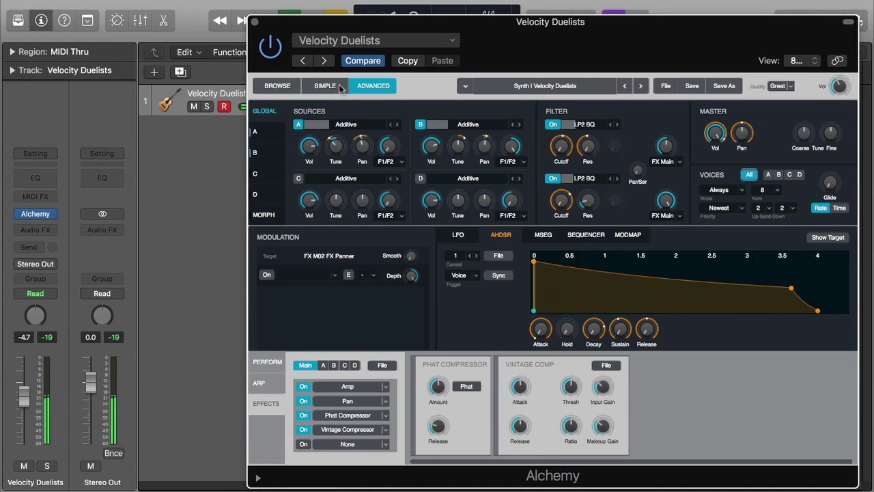
Step: Lower the Velocity Duelists track volume to -9.4 dB and enable Phat on the Phat Compressor with Amount about 66.6% and a longer Release
{"action": "left_click_drag", "start_coordinate": [26, 395], "coordinate": [26, 408]}
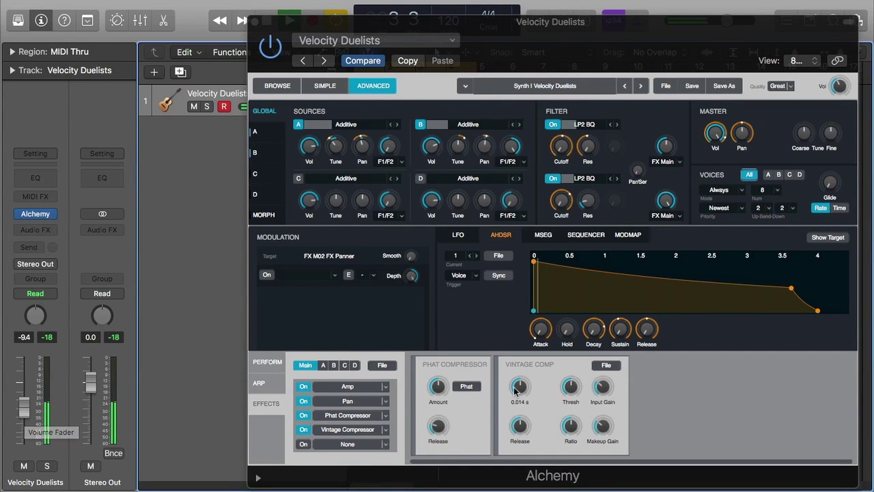
{"action": "left_click", "coordinate": [461, 387]}
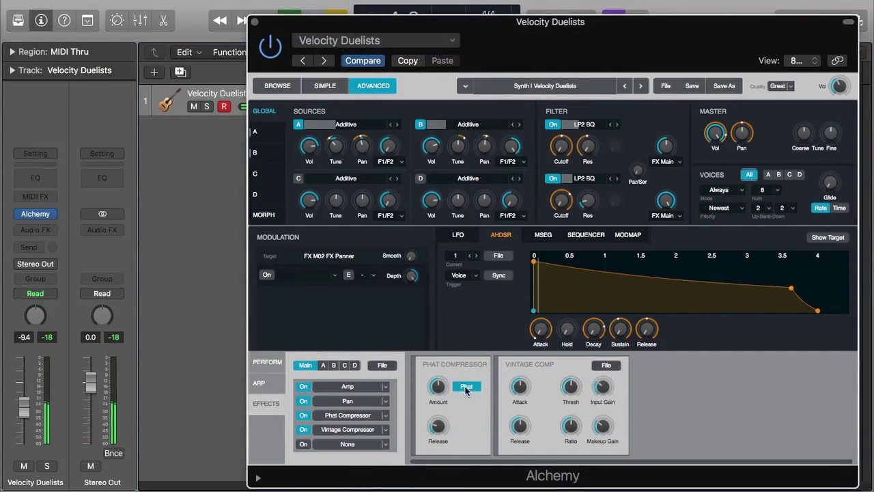
{"action": "mouse_move", "coordinate": [437, 387]}
{"action": "left_mouse_down"}
{"action": "mouse_move", "coordinate": [438, 437]}
{"action": "mouse_move", "coordinate": [444, 374]}
{"action": "left_mouse_up"}
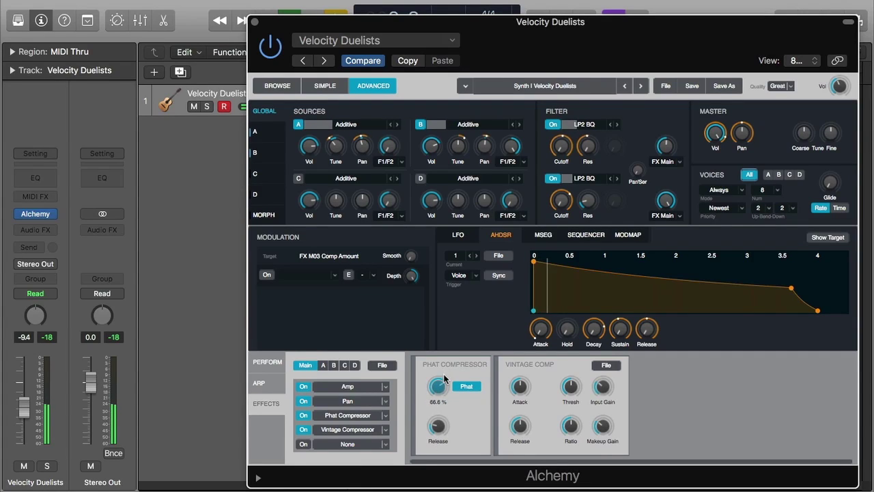
{"action": "left_click_drag", "start_coordinate": [437, 426], "coordinate": [446, 385]}
Step: Adjust the Vintage Compressor's Attack, Input Gain, Release and Ratio with Threshold about -13.2 dB, and set the Phat Compressor's Release to 0.77 s
{"action": "left_click_drag", "start_coordinate": [513, 388], "coordinate": [519, 411]}
{"action": "left_click", "coordinate": [574, 388]}
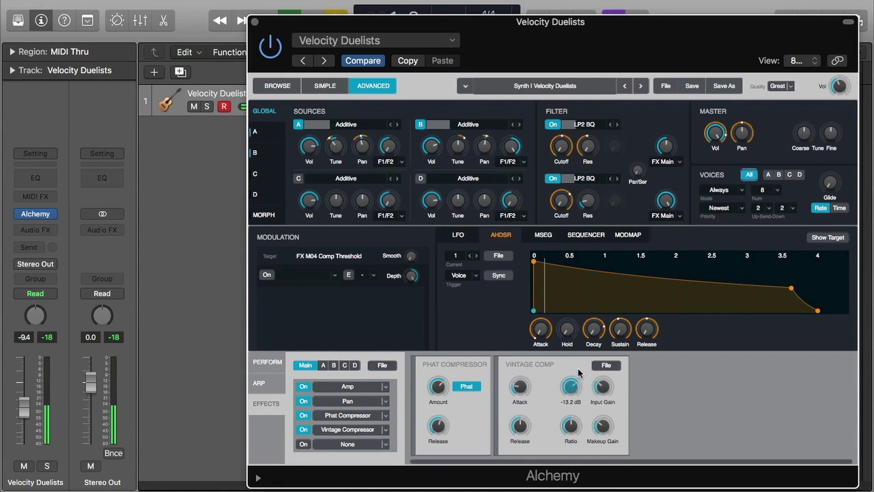
{"action": "left_click_drag", "start_coordinate": [601, 393], "coordinate": [573, 437]}
{"action": "left_click", "coordinate": [520, 427]}
{"action": "left_click", "coordinate": [571, 426]}
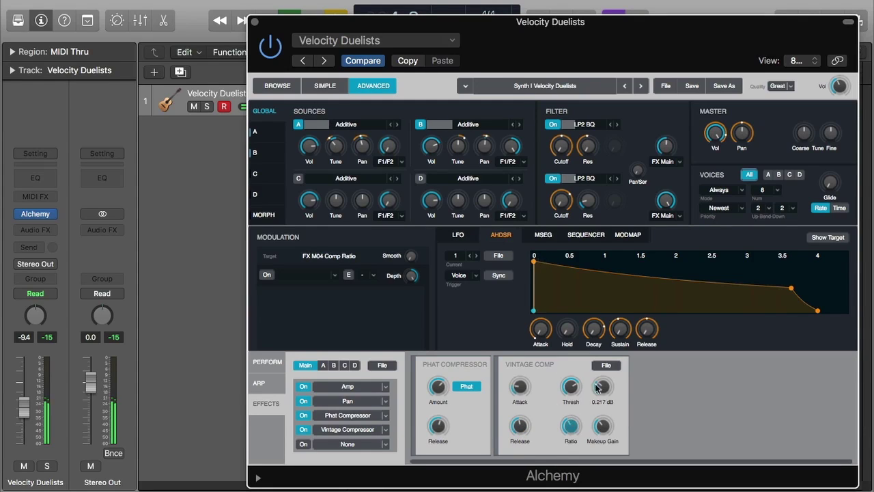
{"action": "left_click", "coordinate": [439, 427]}
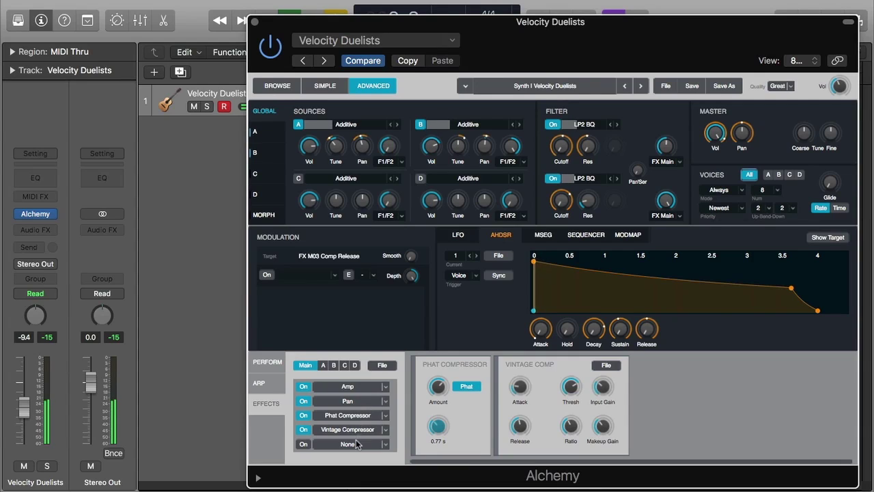
Step: Show the whole effects chain, vary the Amp's Gain and set the Panner's Pan to about 57.7%
{"action": "left_click", "coordinate": [355, 386]}
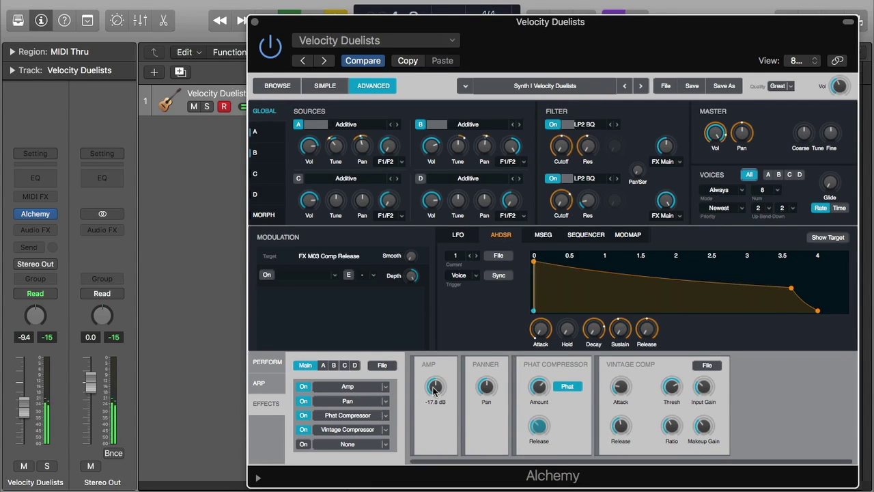
{"action": "left_click_drag", "start_coordinate": [434, 395], "coordinate": [438, 340]}
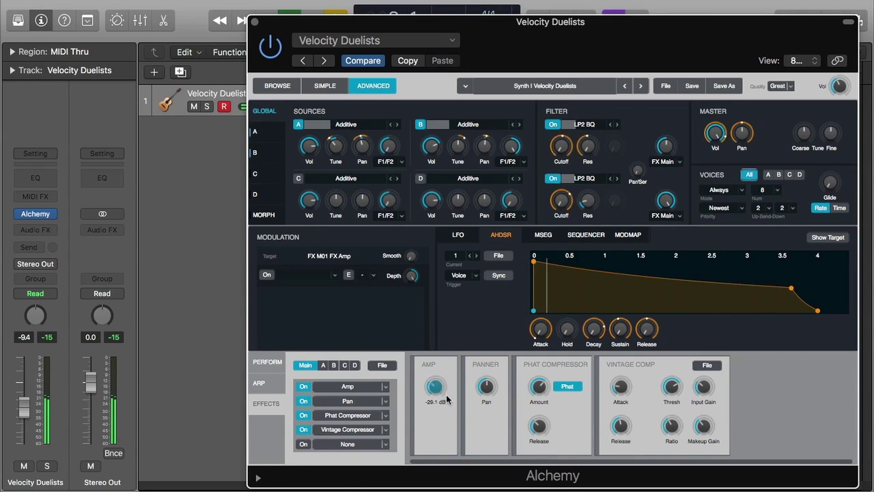
{"action": "left_click_drag", "start_coordinate": [486, 386], "coordinate": [495, 453]}
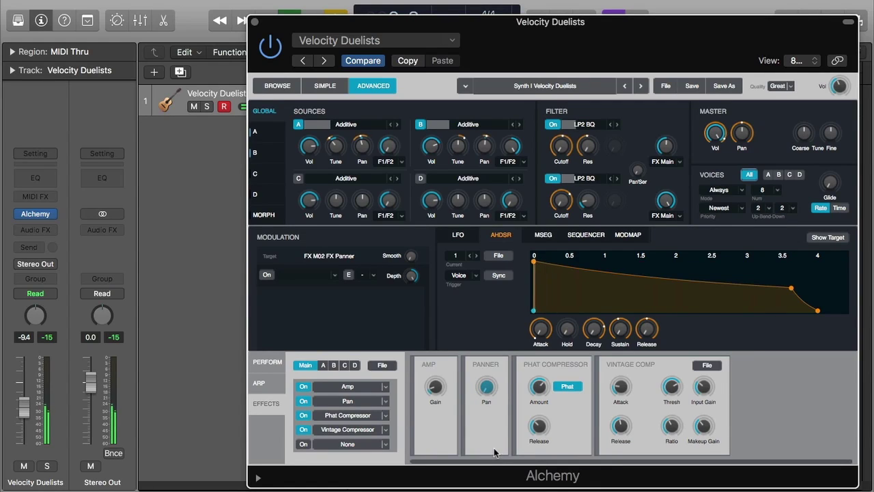
{"action": "left_click_drag", "start_coordinate": [494, 447], "coordinate": [491, 364]}
{"action": "left_click_drag", "start_coordinate": [442, 404], "coordinate": [443, 364]}
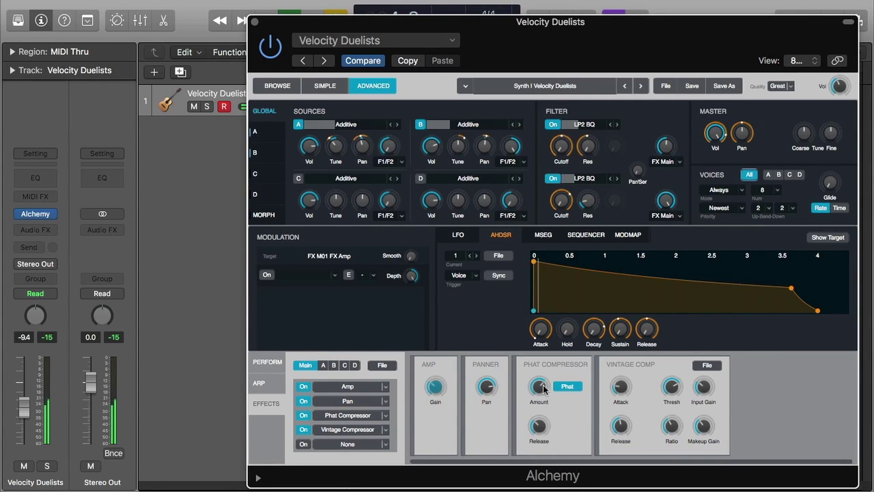
Step: Turn off Phat on the Phat Compressor and adjust its Amount and Release along with the Vintage Compressor's Attack
{"action": "left_click", "coordinate": [564, 387]}
{"action": "left_click_drag", "start_coordinate": [544, 388], "coordinate": [544, 389]}
{"action": "left_click_drag", "start_coordinate": [544, 425], "coordinate": [544, 423]}
{"action": "mouse_move", "coordinate": [539, 387]}
{"action": "left_mouse_down"}
{"action": "mouse_move", "coordinate": [556, 331]}
{"action": "mouse_move", "coordinate": [555, 387]}
{"action": "left_mouse_up"}
{"action": "left_click_drag", "start_coordinate": [620, 386], "coordinate": [620, 386]}
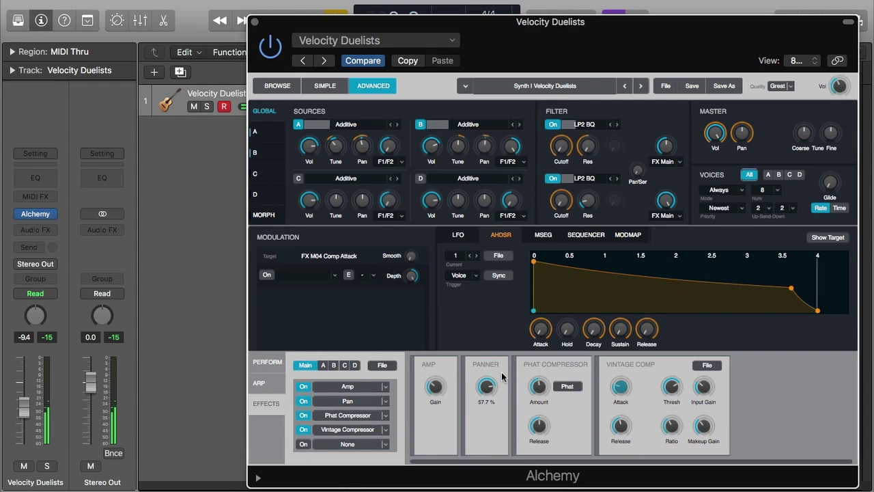